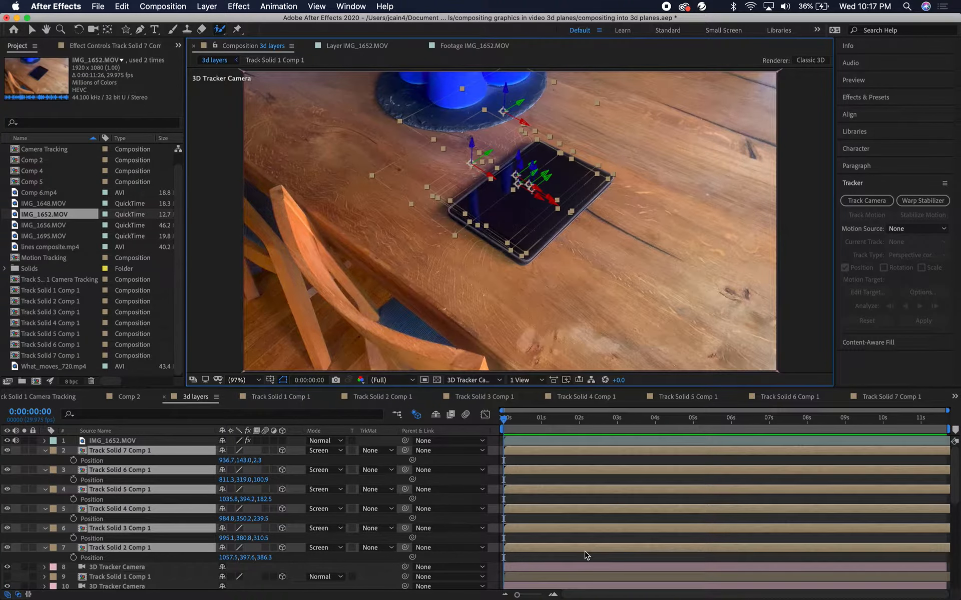
# Play and scrub the composite to review the hand passing over the tracked graphics on the tablet
pyautogui.press('space')
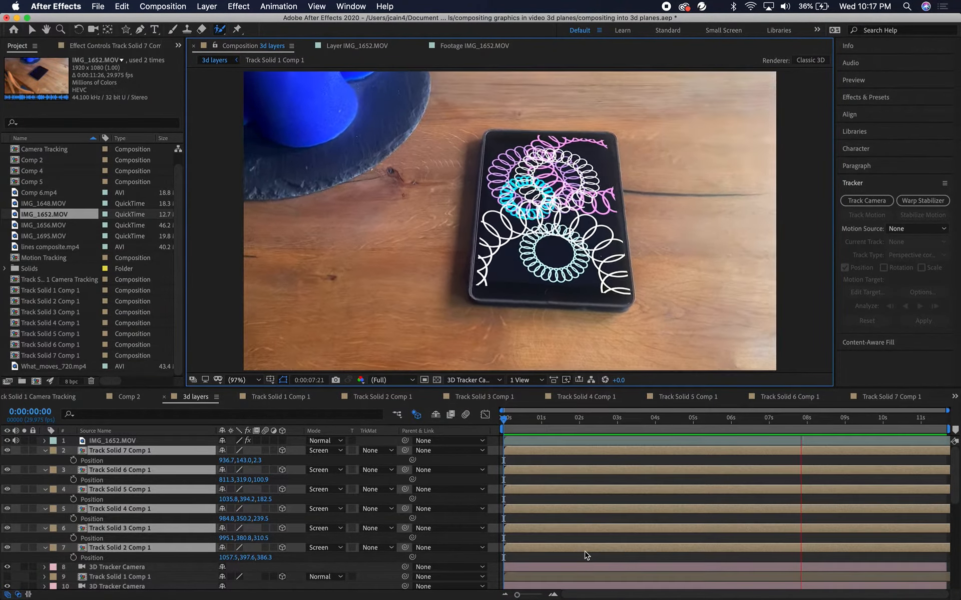
pyautogui.press('space')
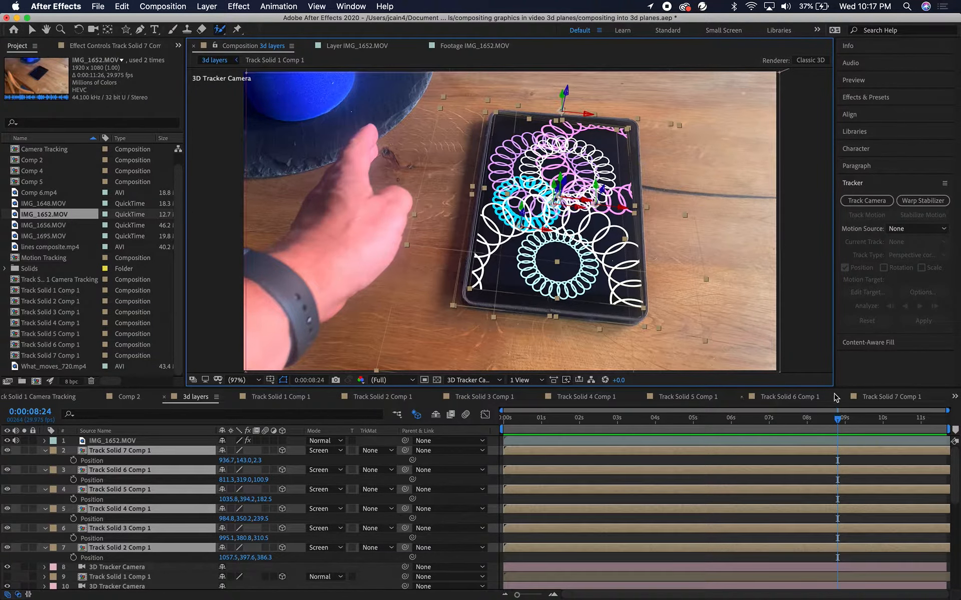
pyautogui.moveTo(838, 418); pyautogui.dragTo(865, 423)
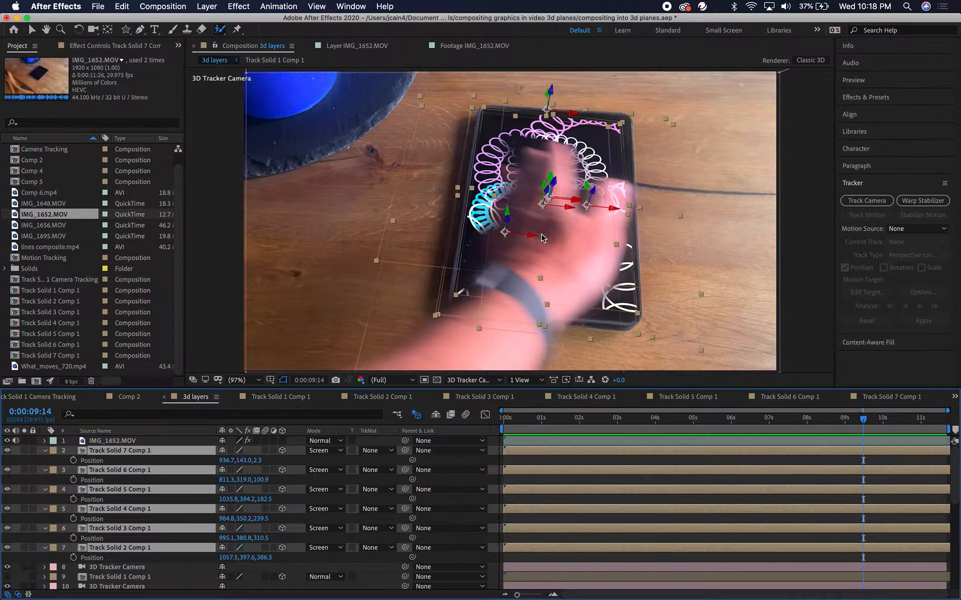
pyautogui.click(8, 441)
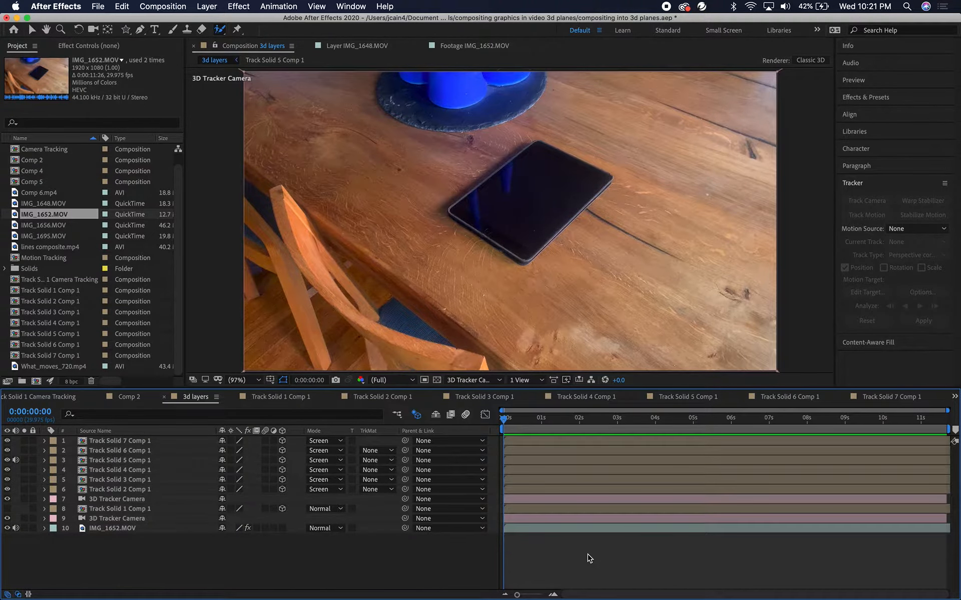
# Duplicate the IMG_1652.MOV footage layer and move the copy to the top of the layer stack
pyautogui.press('space')
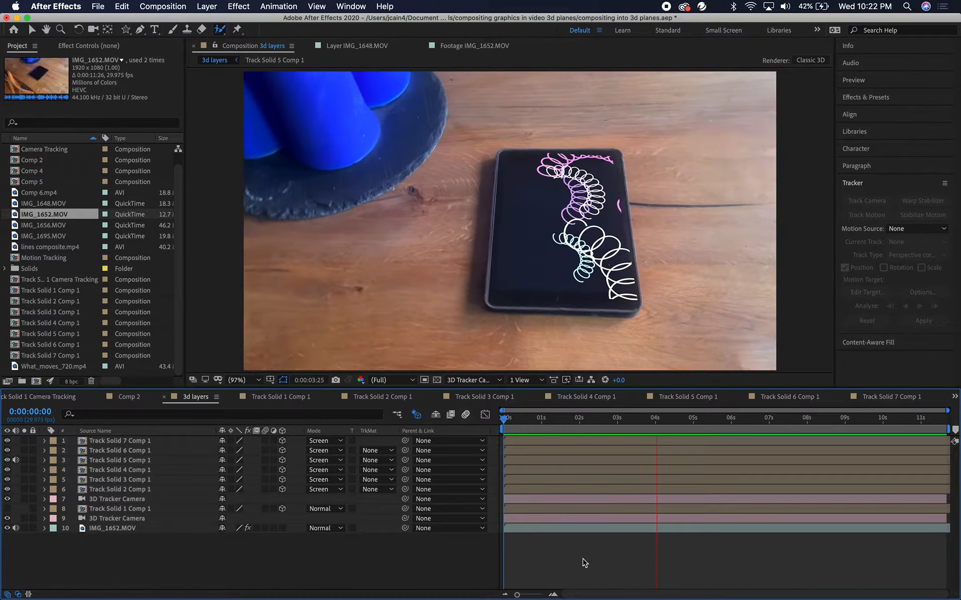
pyautogui.press('space')
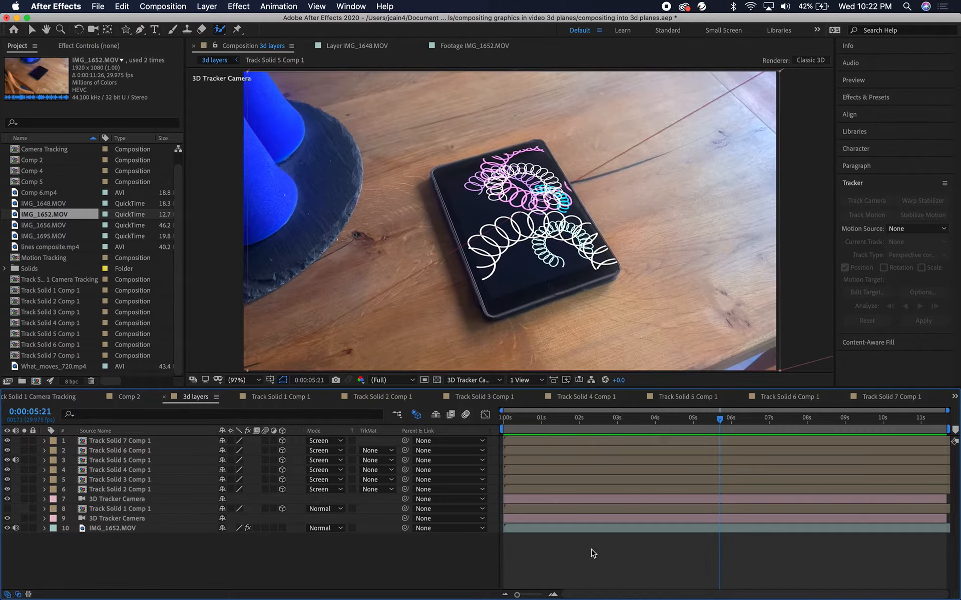
pyautogui.click(154, 529)
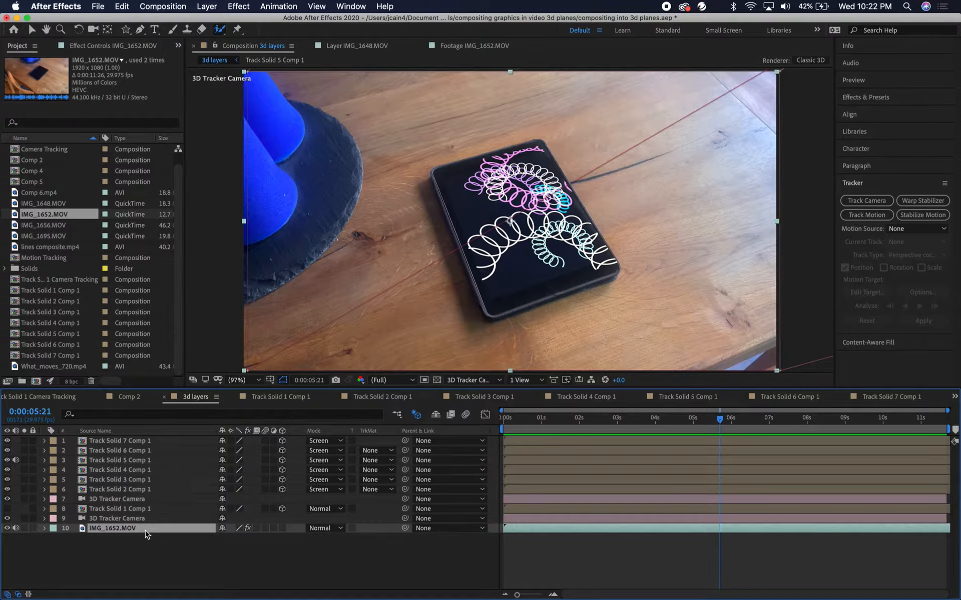
pyautogui.press('super+d')
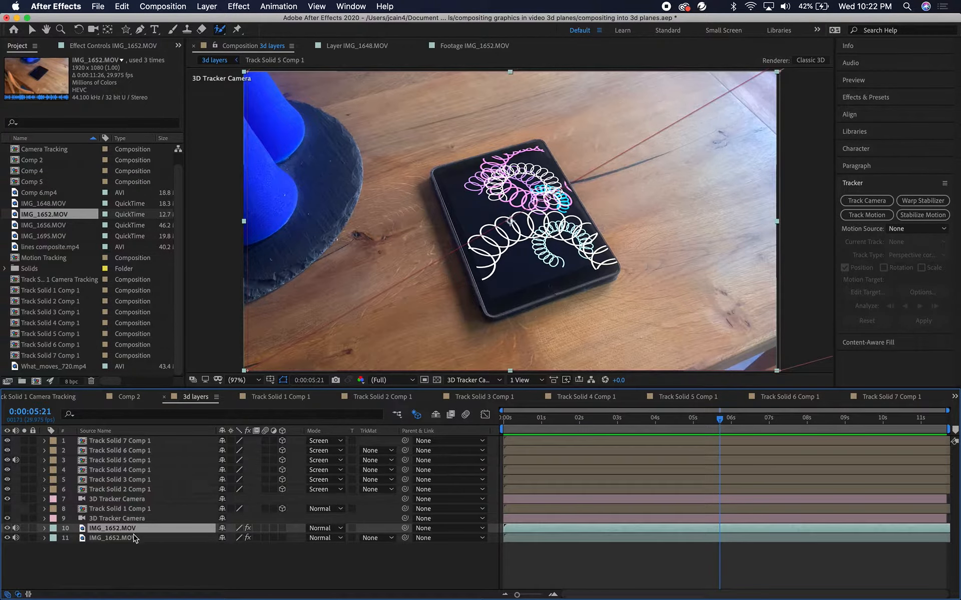
pyautogui.click(148, 539)
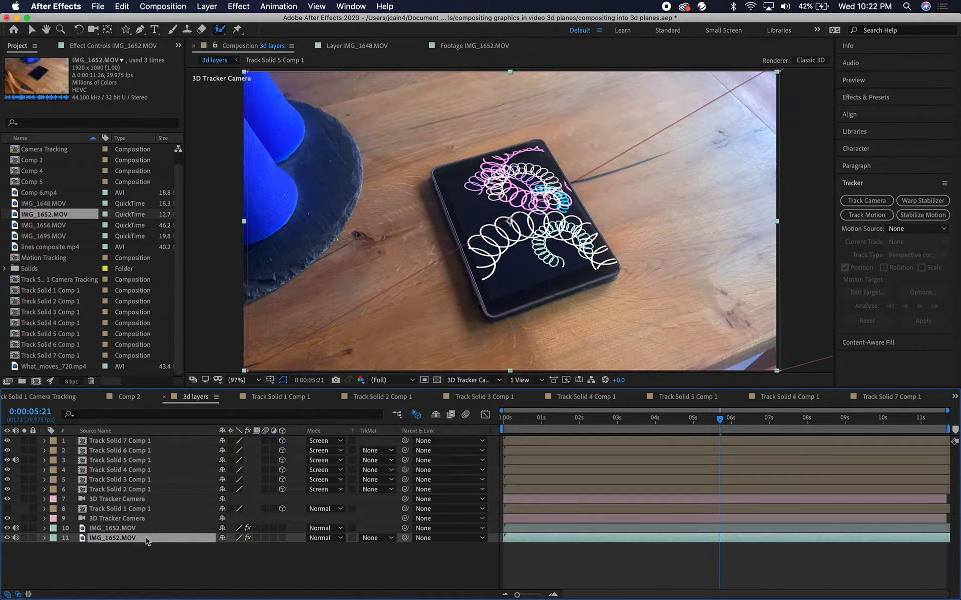
pyautogui.moveTo(145, 539); pyautogui.dragTo(149, 442)
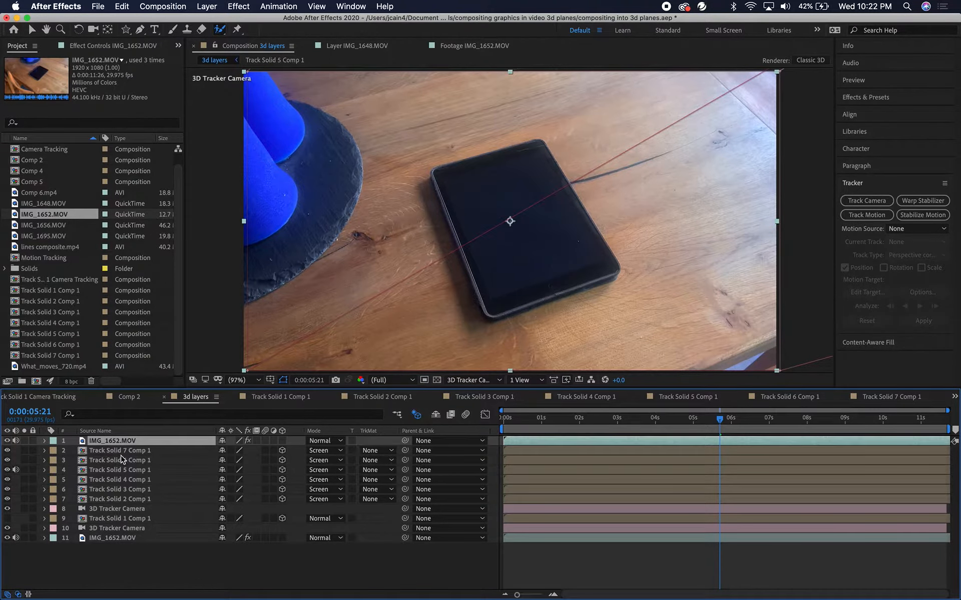
# Delete the 3D Camera Tracker effect from the top footage copy
pyautogui.moveTo(719, 418); pyautogui.dragTo(806, 418)
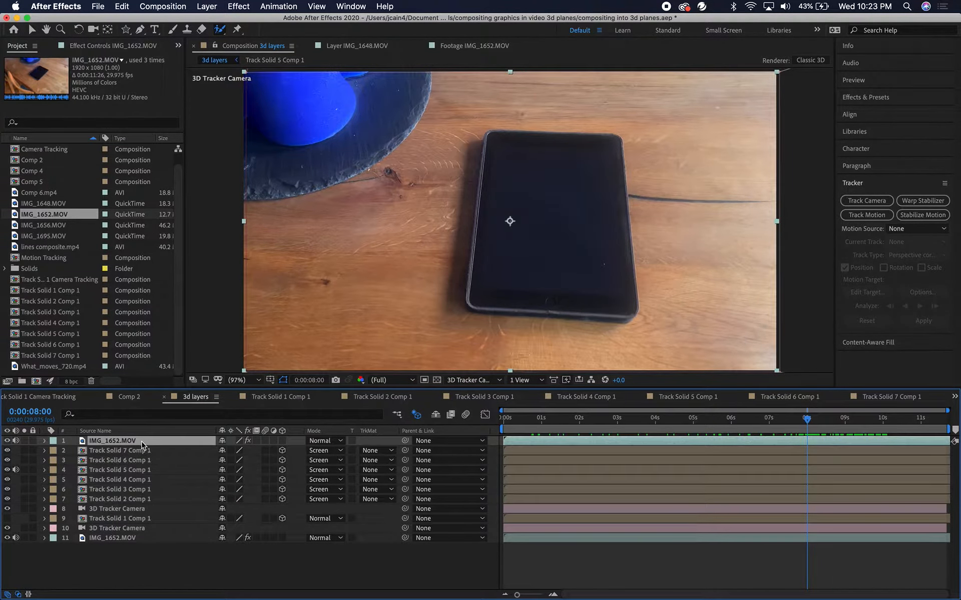
pyautogui.click(45, 441)
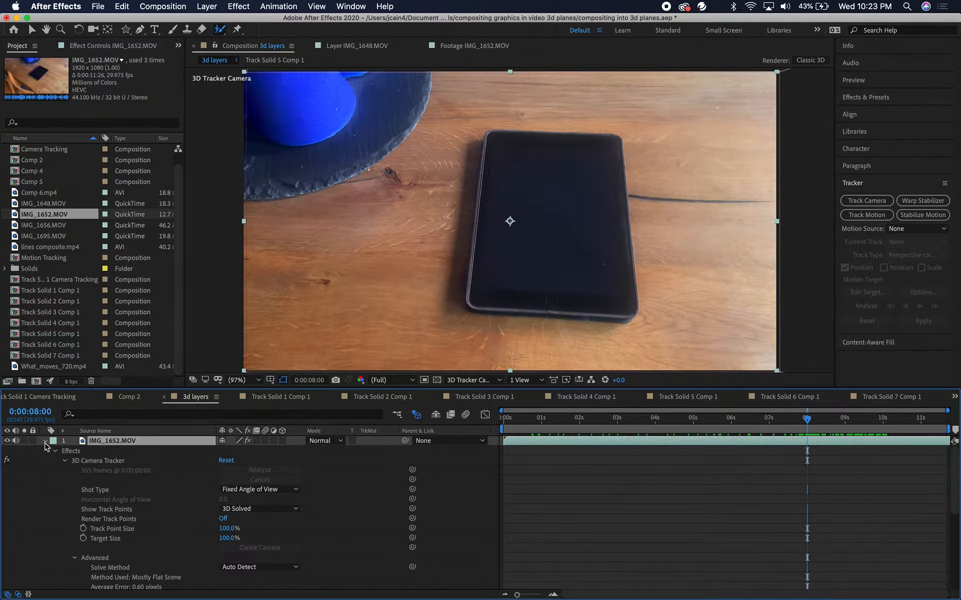
pyautogui.click(84, 460)
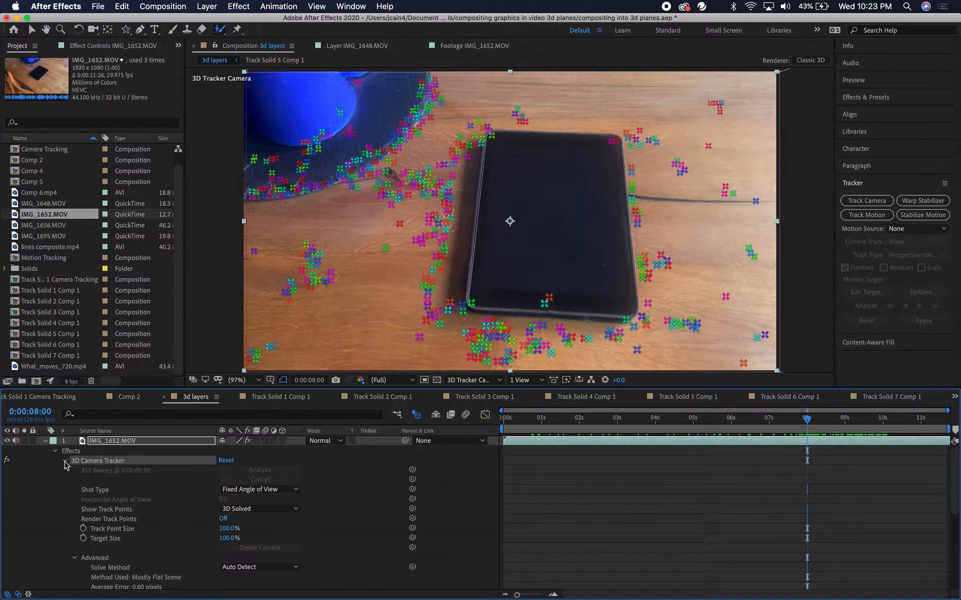
pyautogui.click(65, 461)
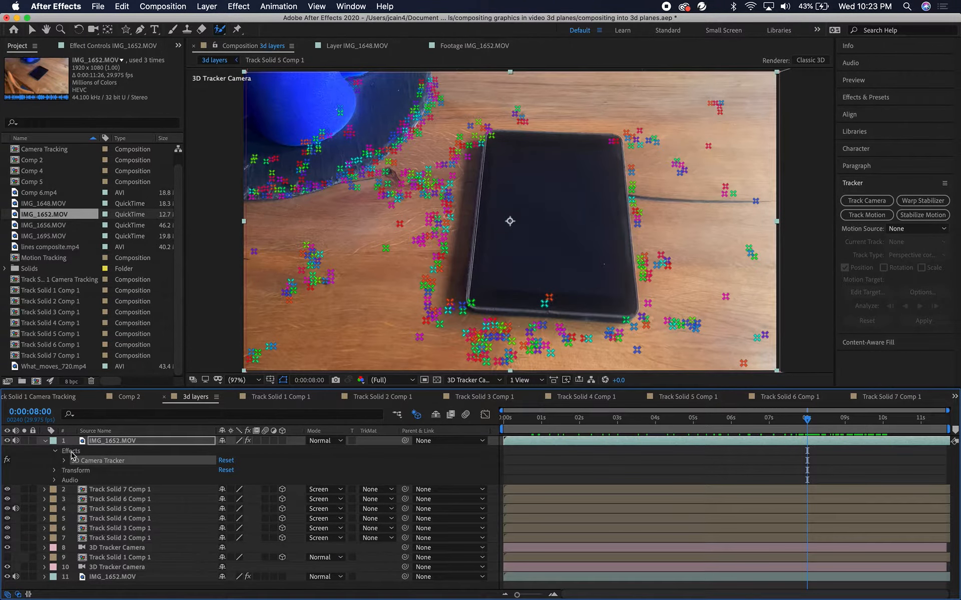
pyautogui.click(72, 451)
pyautogui.press('Delete')
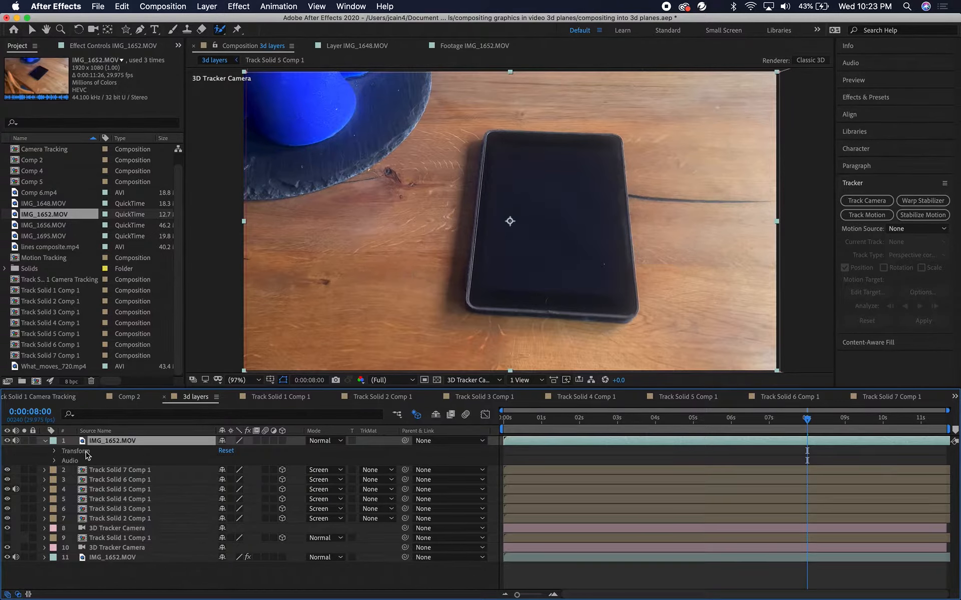
# Open the top footage copy in its Layer viewer and pick the Roto Brush tool
pyautogui.click(44, 441)
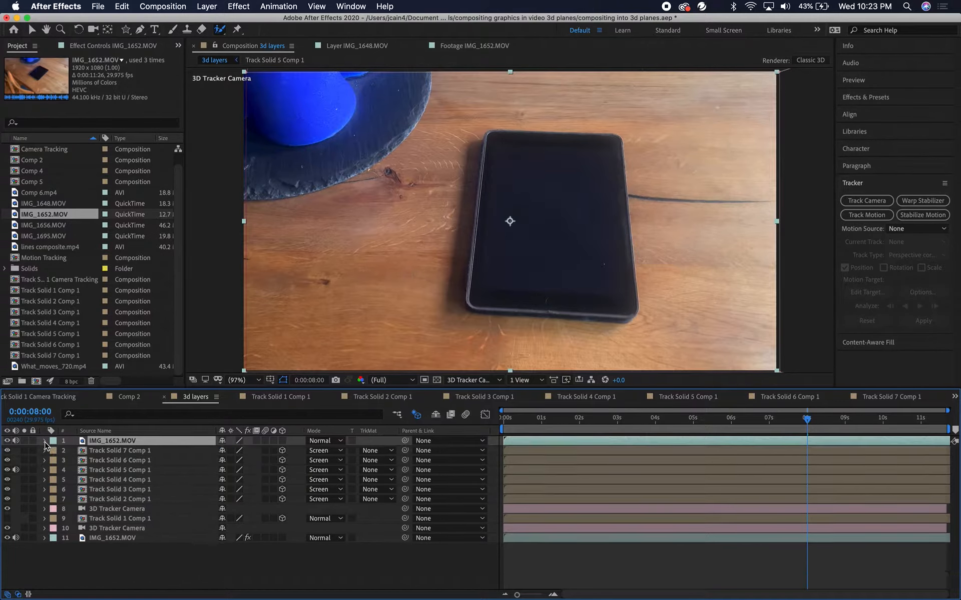
pyautogui.doubleClick(120, 445)
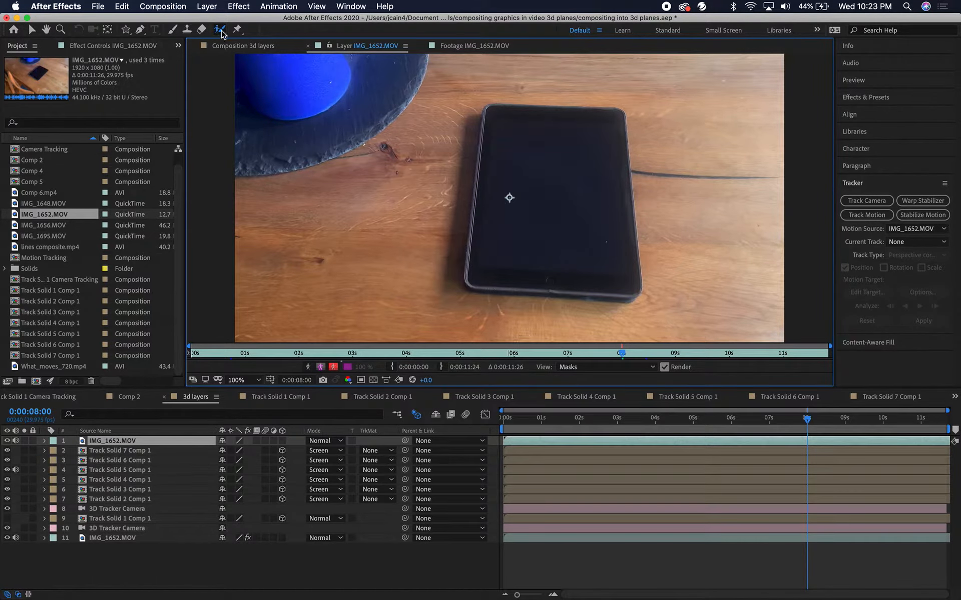
pyautogui.moveTo(220, 33)
pyautogui.mouseDown()
pyautogui.moveTo(264, 34)
pyautogui.moveTo(222, 33)
pyautogui.mouseUp()
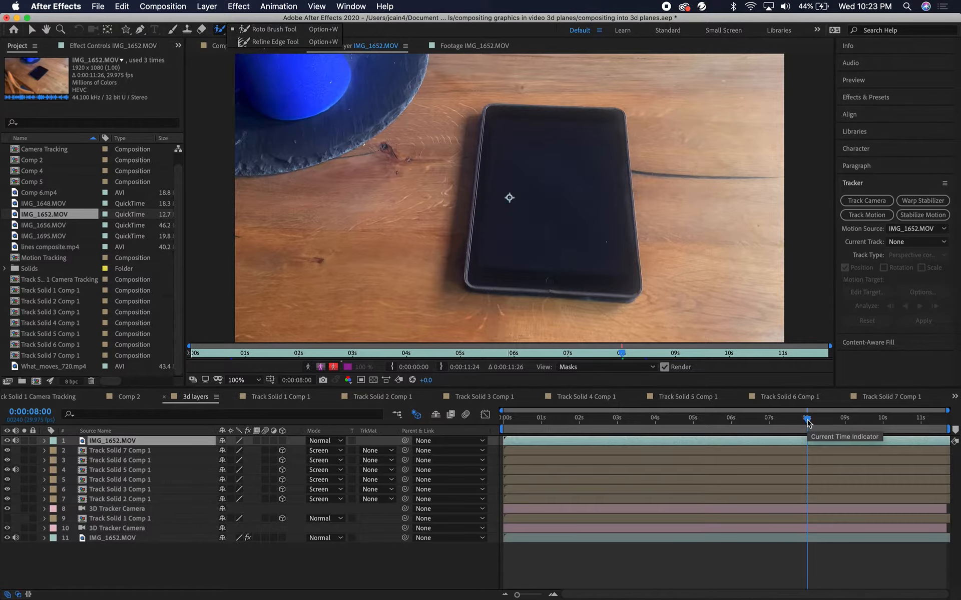
# At about 0:00:08:13, paint Roto Brush strokes over the hand to select it
pyautogui.click(808, 421)
pyautogui.moveTo(807, 422); pyautogui.dragTo(825, 421)
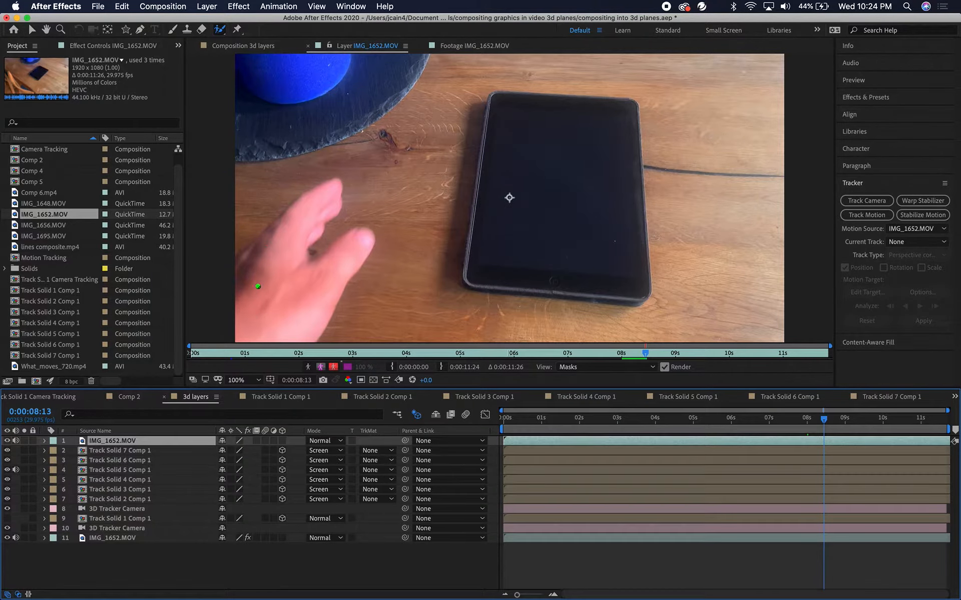
pyautogui.moveTo(258, 320)
pyautogui.mouseDown()
pyautogui.moveTo(297, 216)
pyautogui.moveTo(280, 251)
pyautogui.moveTo(282, 290)
pyautogui.moveTo(305, 290)
pyautogui.moveTo(334, 259)
pyautogui.mouseUp()
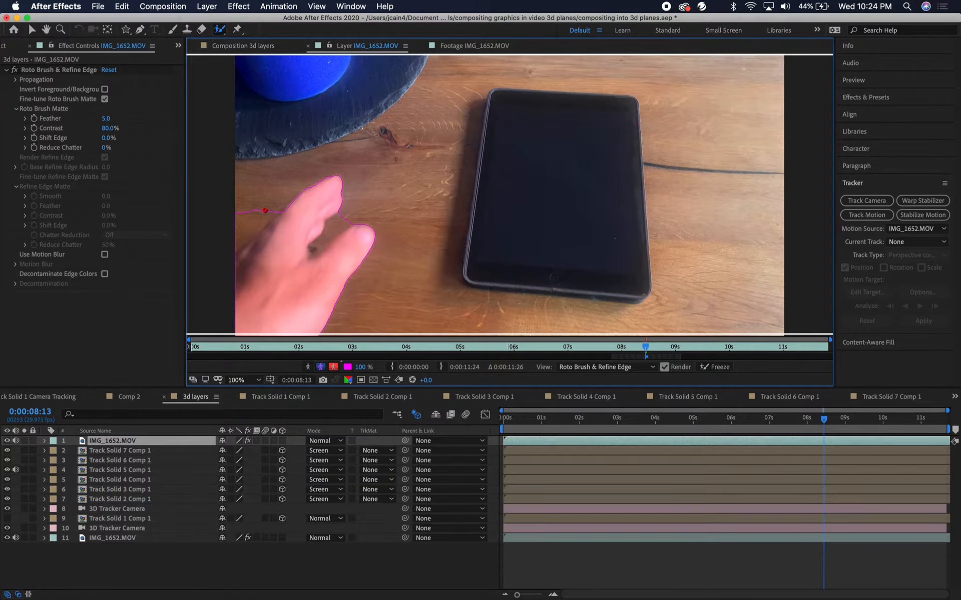
pyautogui.moveTo(264, 210)
pyautogui.mouseDown()
pyautogui.moveTo(232, 244)
pyautogui.moveTo(274, 203)
pyautogui.moveTo(240, 234)
pyautogui.moveTo(242, 218)
pyautogui.moveTo(226, 227)
pyautogui.moveTo(254, 214)
pyautogui.mouseUp()
pyautogui.moveTo(246, 258); pyautogui.dragTo(290, 213)
pyautogui.moveTo(321, 244)
pyautogui.mouseDown()
pyautogui.moveTo(345, 212)
pyautogui.moveTo(336, 228)
pyautogui.mouseUp()
# Step back through earlier frames toward the start, painting subtractive strokes to remove the table and tablet from the matte
pyautogui.moveTo(824, 422); pyautogui.dragTo(807, 421)
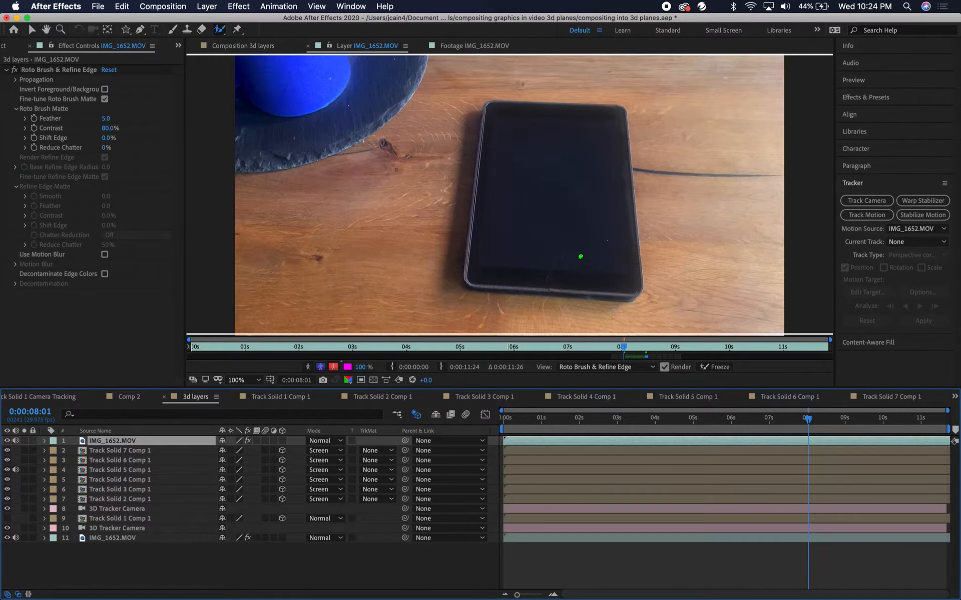
pyautogui.scroll(-2, 580, 257)
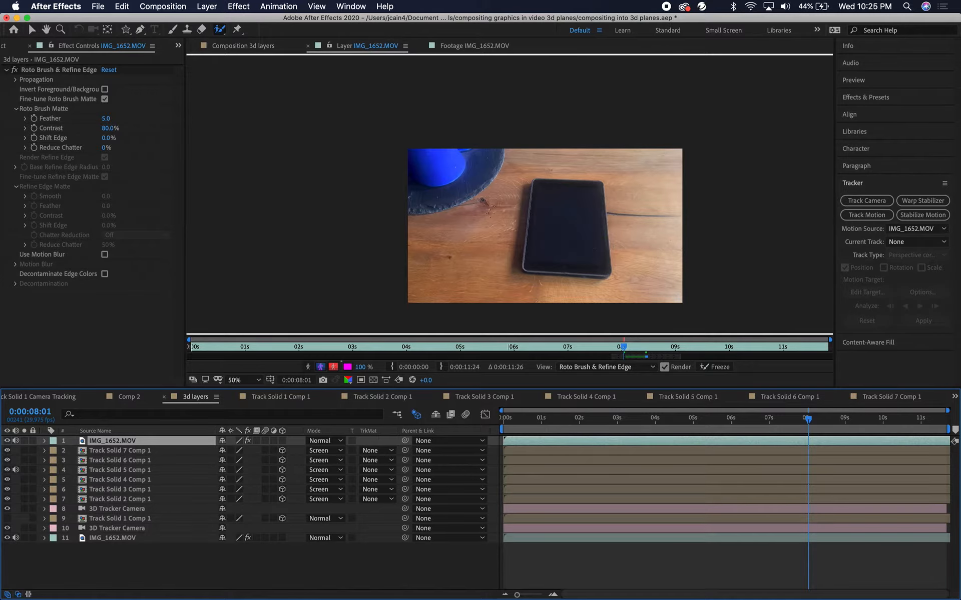
pyautogui.moveTo(435, 205)
pyautogui.mouseDown()
pyautogui.moveTo(510, 132)
pyautogui.moveTo(452, 236)
pyautogui.moveTo(488, 260)
pyautogui.moveTo(666, 83)
pyautogui.moveTo(692, 93)
pyautogui.moveTo(702, 179)
pyautogui.moveTo(689, 215)
pyautogui.moveTo(679, 231)
pyautogui.moveTo(576, 264)
pyautogui.mouseUp()
pyautogui.moveTo(810, 424); pyautogui.dragTo(761, 426)
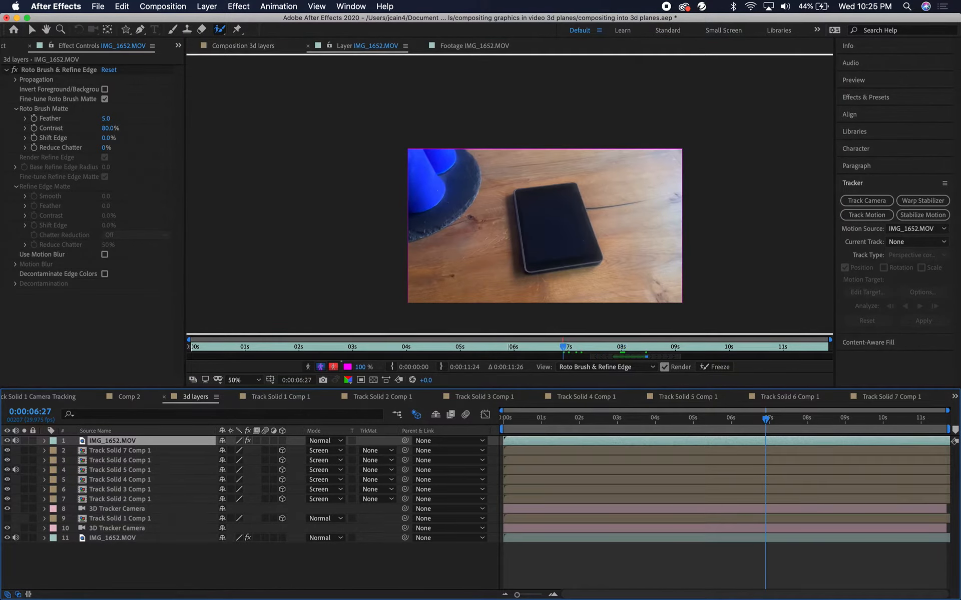
pyautogui.moveTo(388, 222)
pyautogui.mouseDown()
pyautogui.moveTo(467, 145)
pyautogui.moveTo(532, 147)
pyautogui.moveTo(492, 284)
pyautogui.moveTo(589, 199)
pyautogui.moveTo(685, 139)
pyautogui.moveTo(690, 202)
pyautogui.mouseUp()
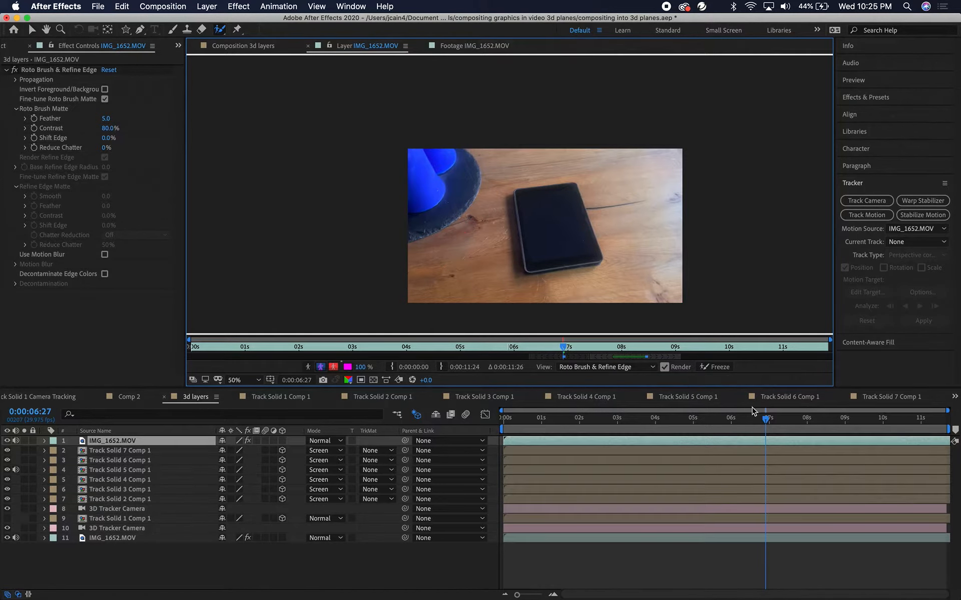
pyautogui.moveTo(765, 423); pyautogui.dragTo(729, 426)
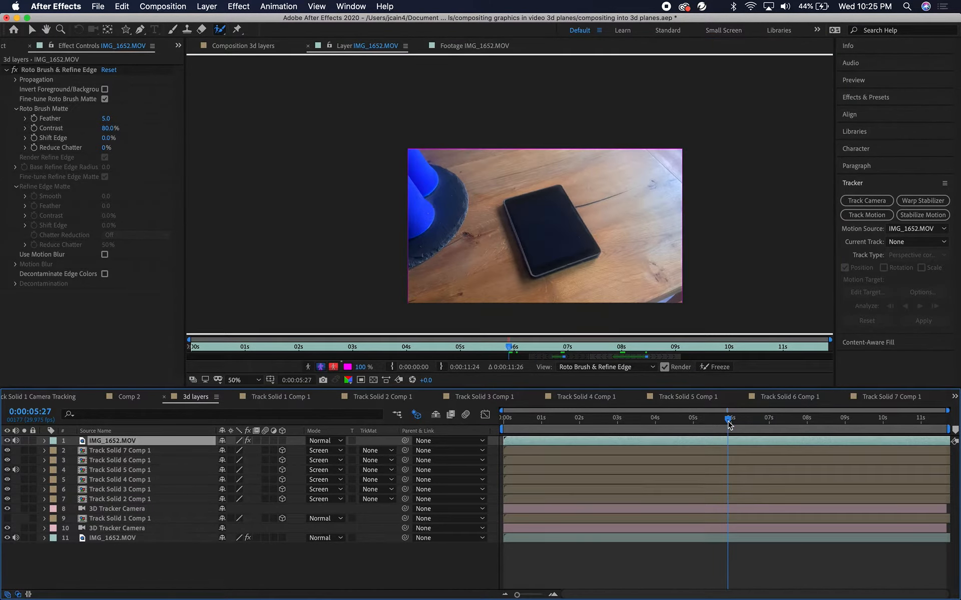
pyautogui.moveTo(496, 153)
pyautogui.mouseDown()
pyautogui.moveTo(532, 268)
pyautogui.moveTo(688, 210)
pyautogui.mouseUp()
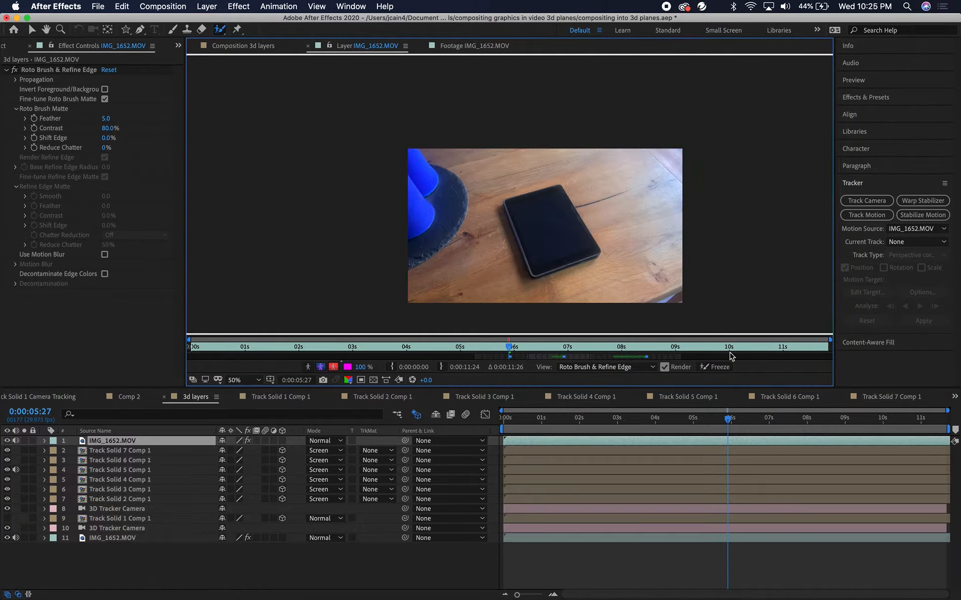
pyautogui.moveTo(728, 418); pyautogui.dragTo(693, 417)
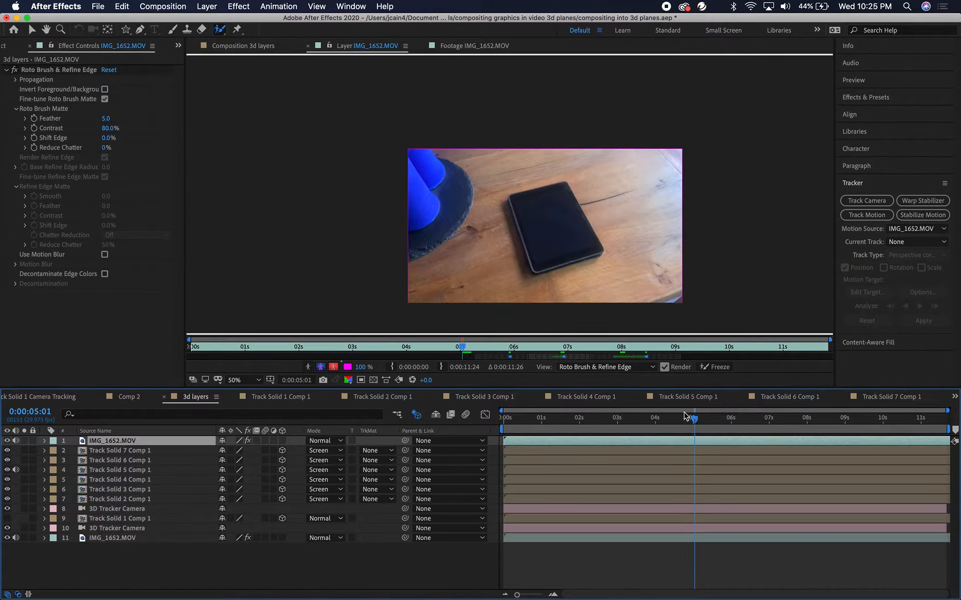
pyautogui.moveTo(493, 151)
pyautogui.mouseDown()
pyautogui.moveTo(506, 202)
pyautogui.moveTo(643, 200)
pyautogui.moveTo(681, 215)
pyautogui.mouseUp()
pyautogui.moveTo(693, 418); pyautogui.dragTo(658, 421)
pyautogui.moveTo(430, 316)
pyautogui.mouseDown()
pyautogui.moveTo(547, 225)
pyautogui.moveTo(670, 286)
pyautogui.mouseUp()
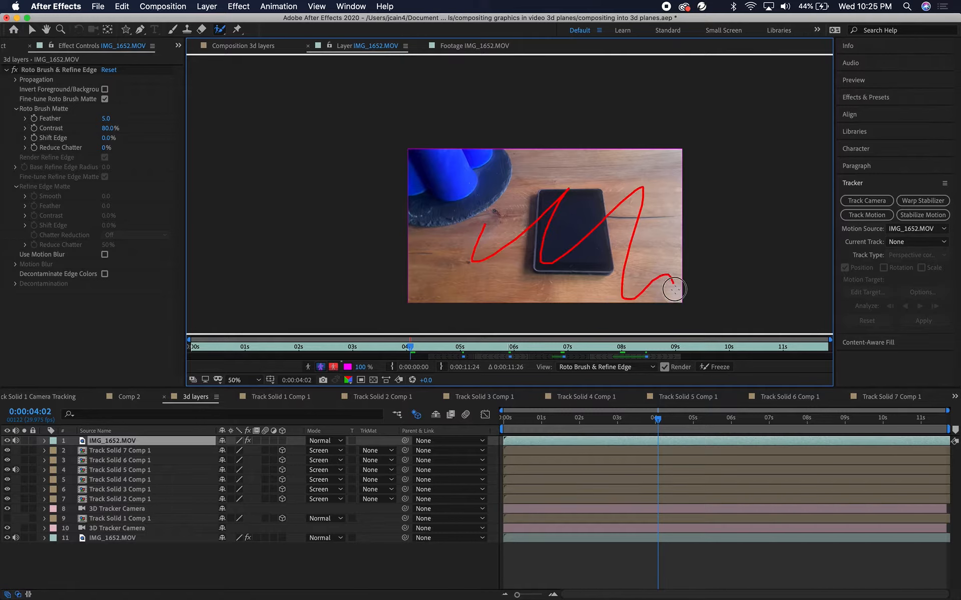
pyautogui.moveTo(658, 420); pyautogui.dragTo(620, 425)
pyautogui.moveTo(425, 212)
pyautogui.mouseDown()
pyautogui.moveTo(502, 142)
pyautogui.moveTo(661, 290)
pyautogui.mouseUp()
pyautogui.moveTo(620, 422); pyautogui.dragTo(585, 423)
pyautogui.moveTo(431, 251)
pyautogui.mouseDown()
pyautogui.moveTo(515, 175)
pyautogui.moveTo(601, 235)
pyautogui.moveTo(613, 266)
pyautogui.mouseUp()
pyautogui.moveTo(585, 420); pyautogui.dragTo(549, 420)
pyautogui.moveTo(423, 228)
pyautogui.mouseDown()
pyautogui.moveTo(495, 165)
pyautogui.moveTo(603, 301)
pyautogui.mouseUp()
pyautogui.moveTo(549, 419); pyautogui.dragTo(514, 419)
pyautogui.moveTo(450, 196)
pyautogui.mouseDown()
pyautogui.moveTo(509, 190)
pyautogui.moveTo(547, 266)
pyautogui.moveTo(608, 251)
pyautogui.mouseUp()
# Scrub through the roto result and toggle the alpha and boundary views to check the hand's isolation
pyautogui.click(504, 421)
pyautogui.moveTo(506, 425); pyautogui.dragTo(742, 419)
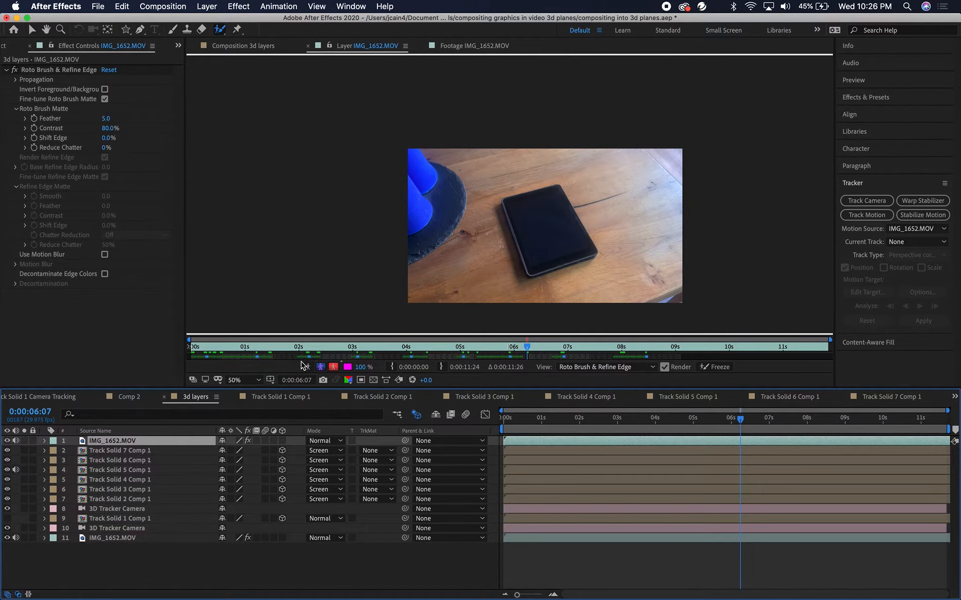
pyautogui.click(308, 369)
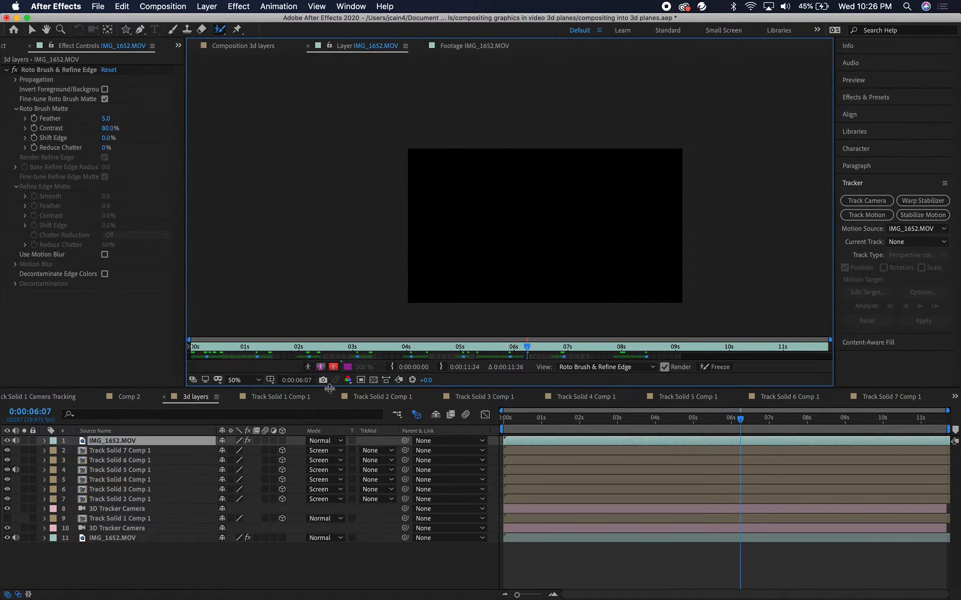
pyautogui.moveTo(739, 422); pyautogui.dragTo(828, 418)
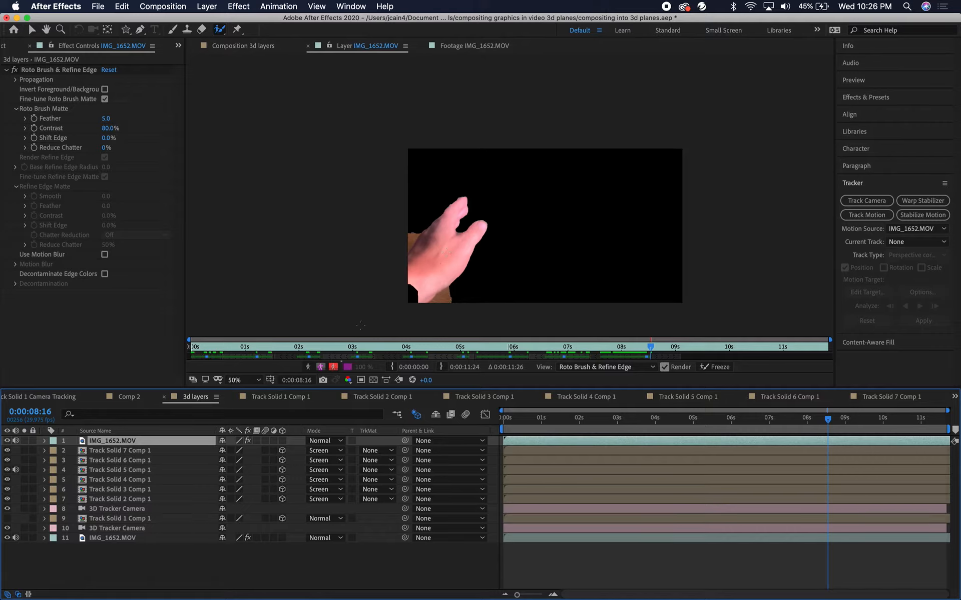
pyautogui.click(319, 366)
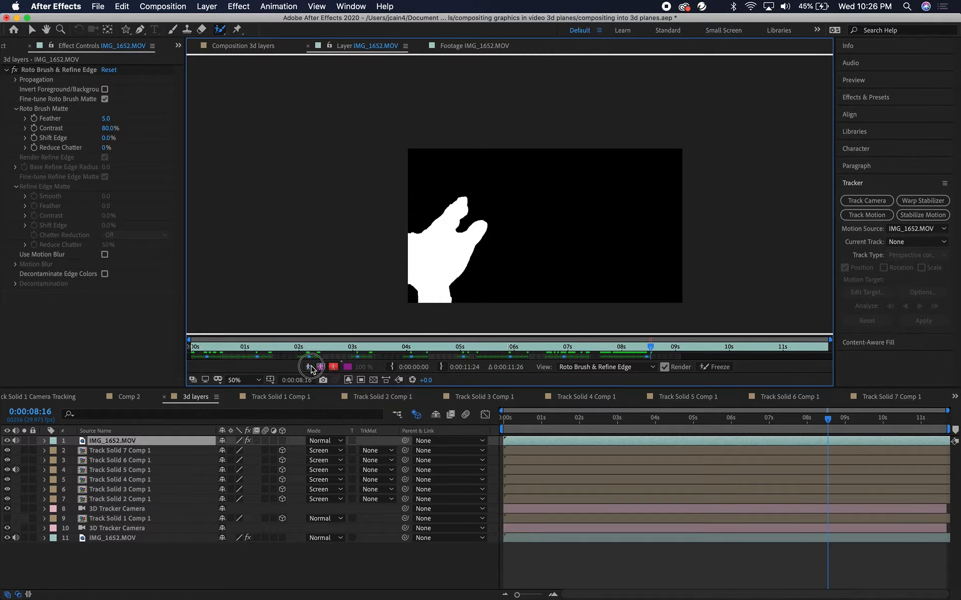
pyautogui.click(321, 367)
pyautogui.click(321, 368)
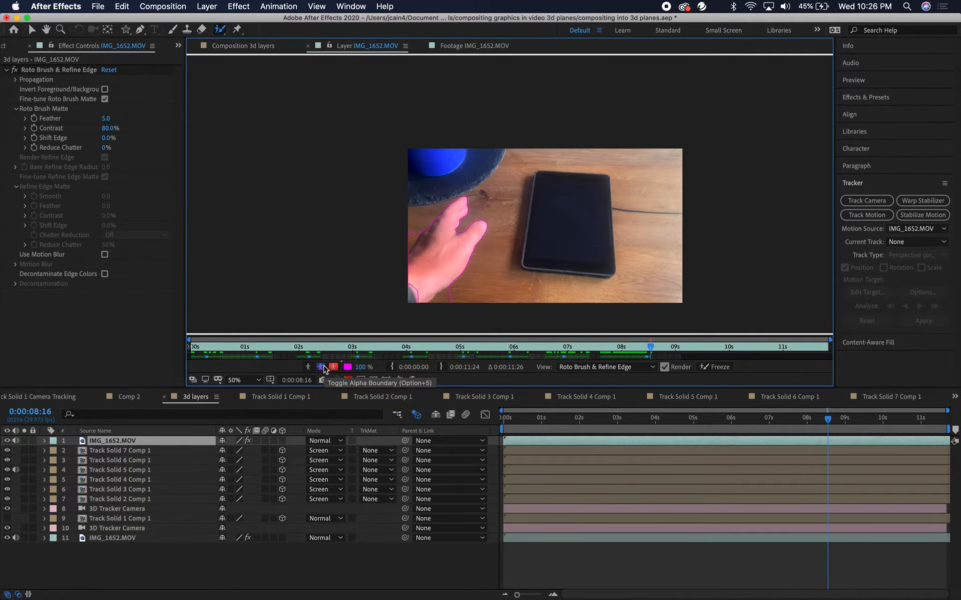